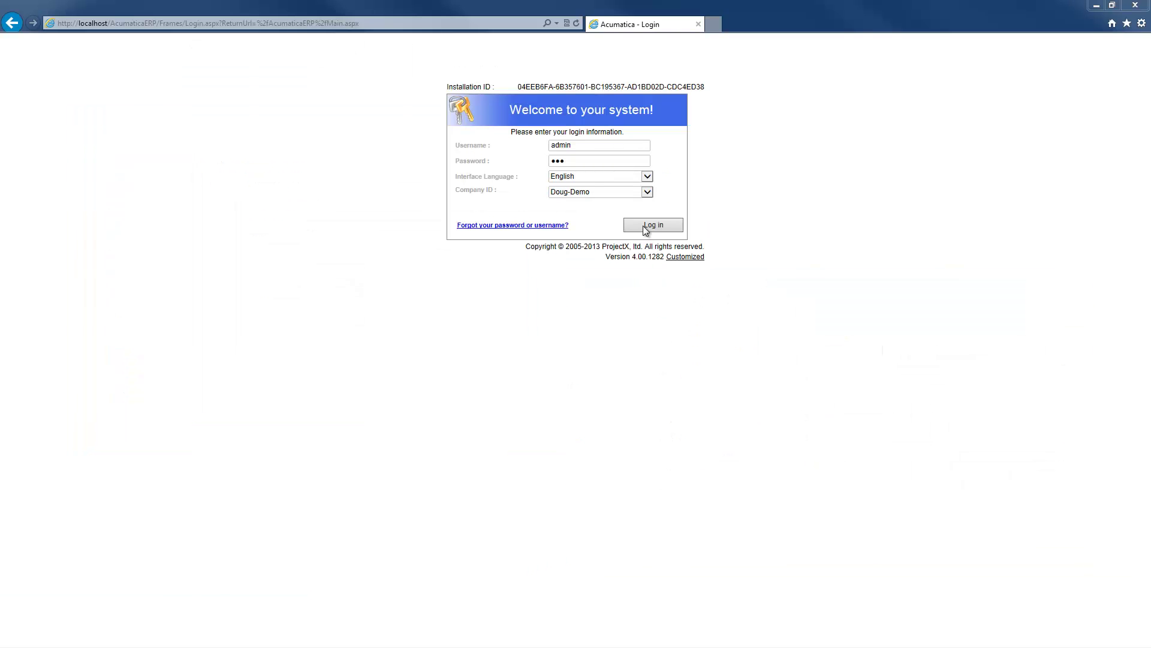
- Sign in and open the Personal Settings of the user profile
click(644, 226)
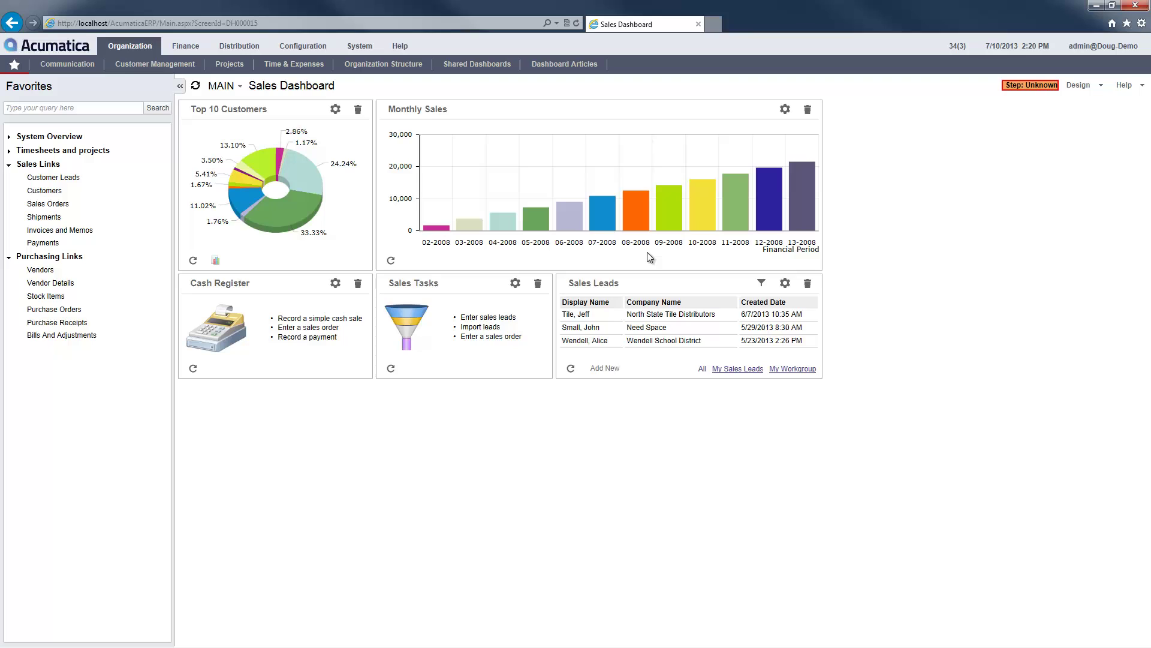
click(1091, 51)
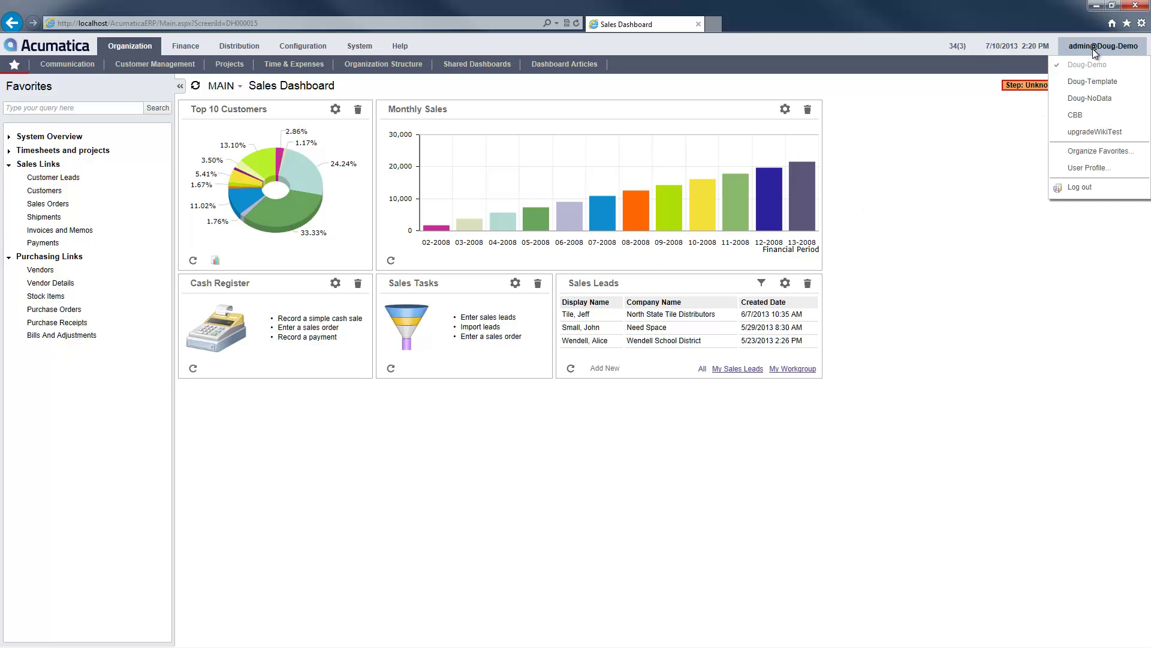
click(1103, 171)
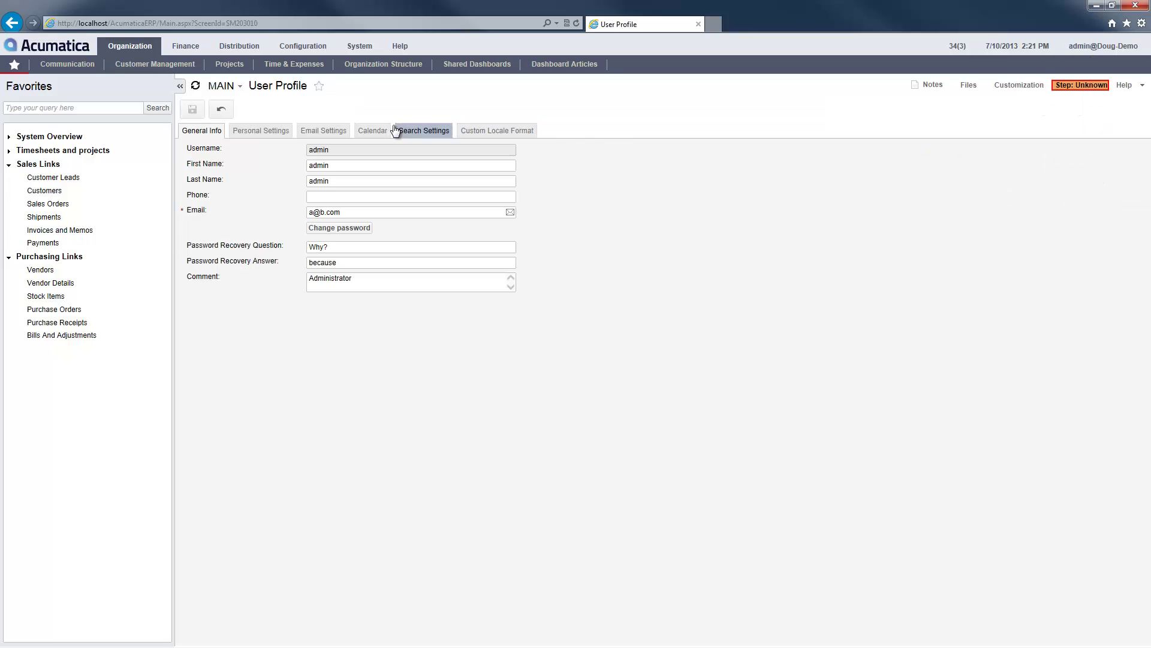
click(274, 132)
- Set Home Page to Organization > Shared Dashboards > Admin Dashboard, save, and return home
click(482, 214)
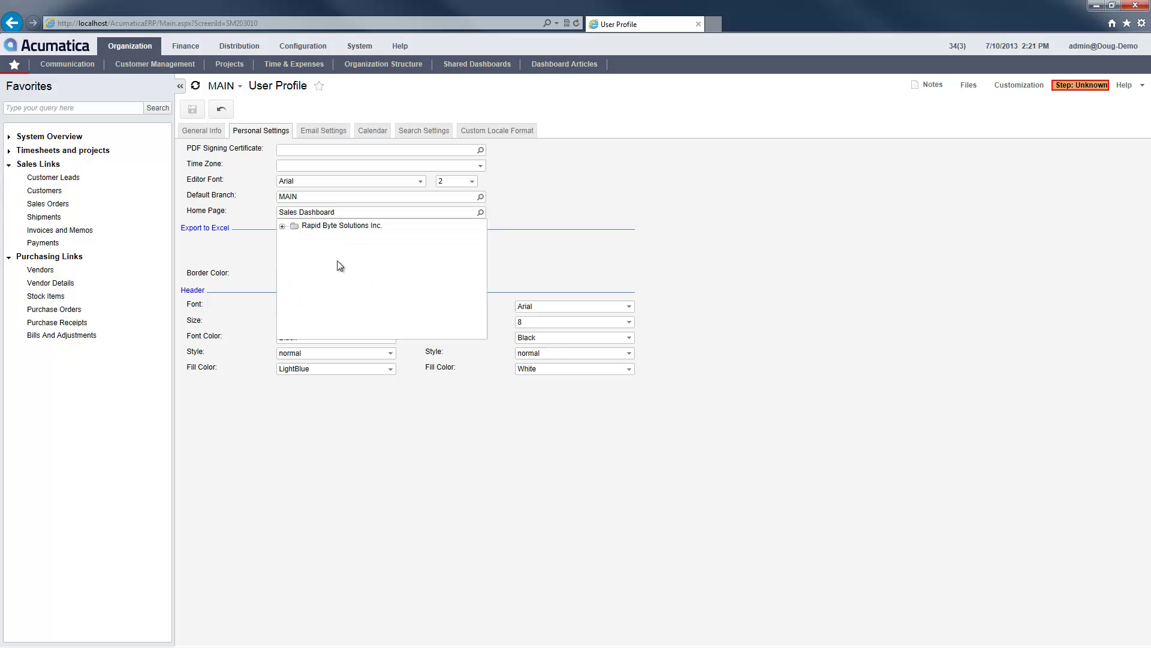
click(281, 225)
click(295, 241)
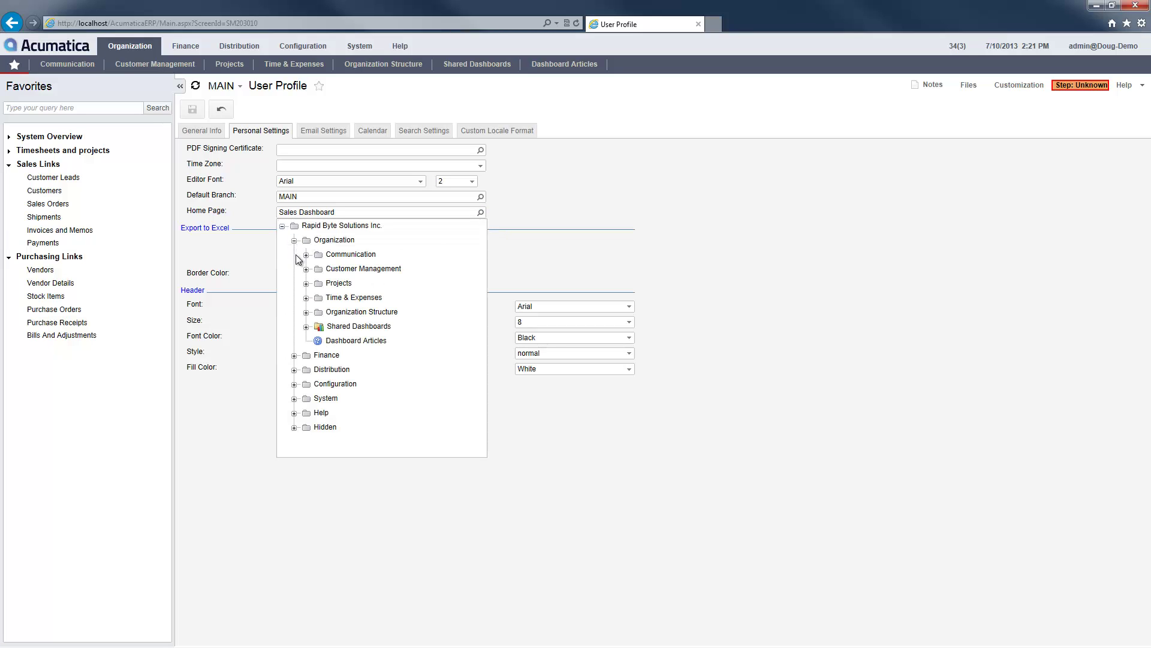
click(306, 326)
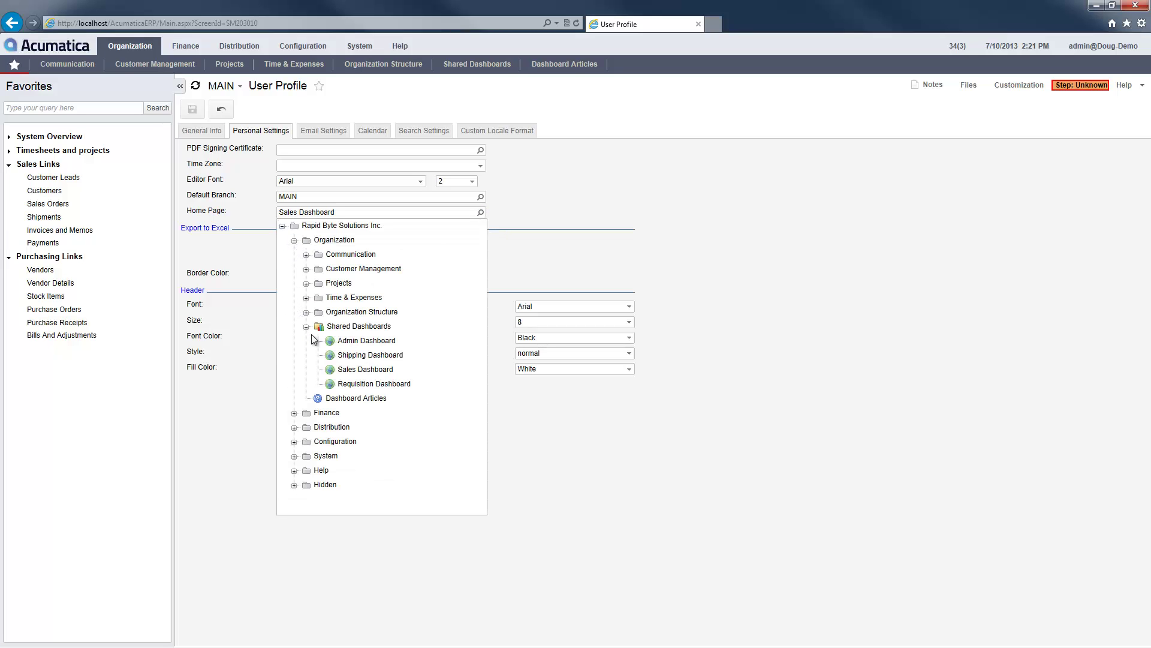
click(349, 342)
click(195, 112)
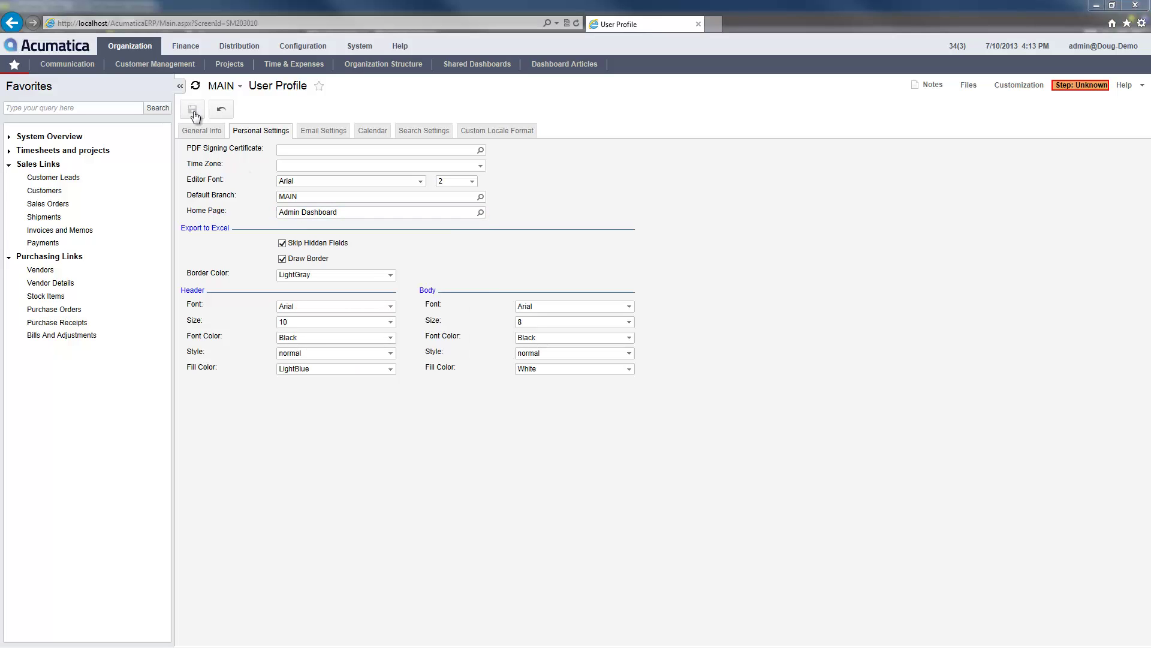
click(43, 47)
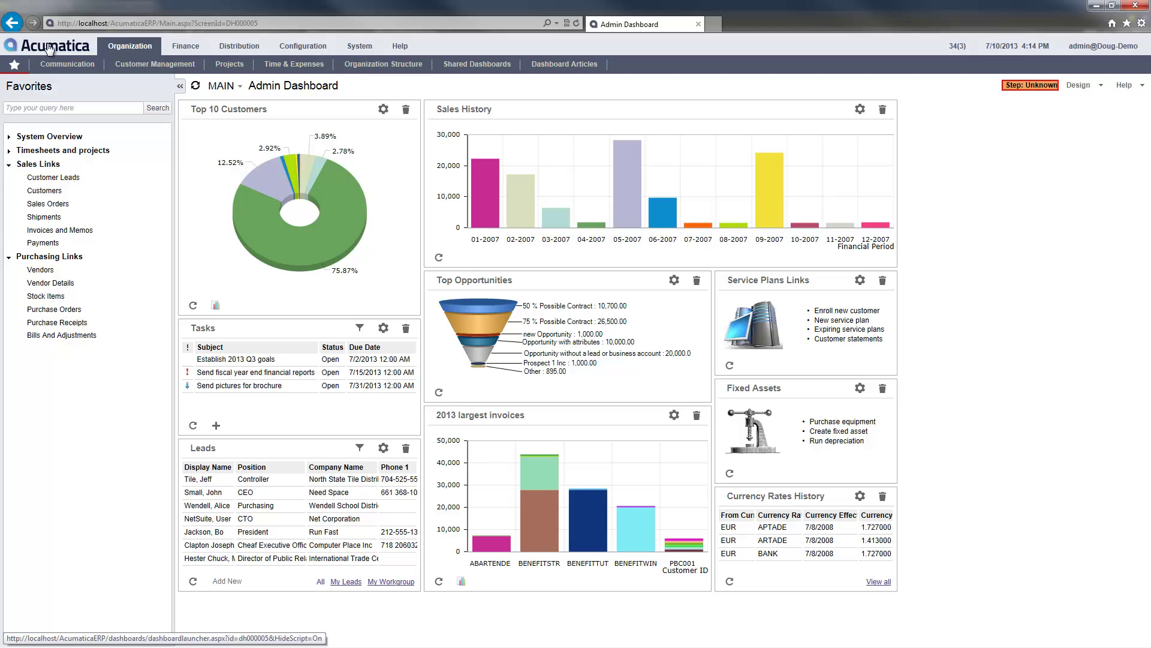
- Go to Finance > General Ledger and open the Account By Period inquiry
click(185, 45)
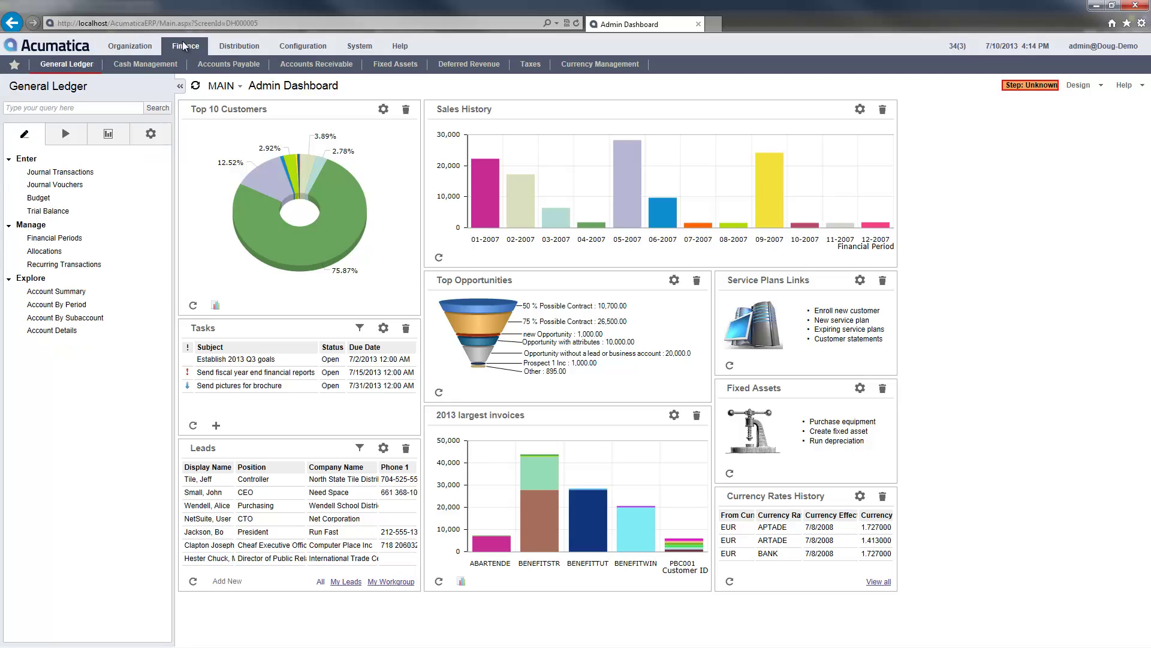
click(64, 91)
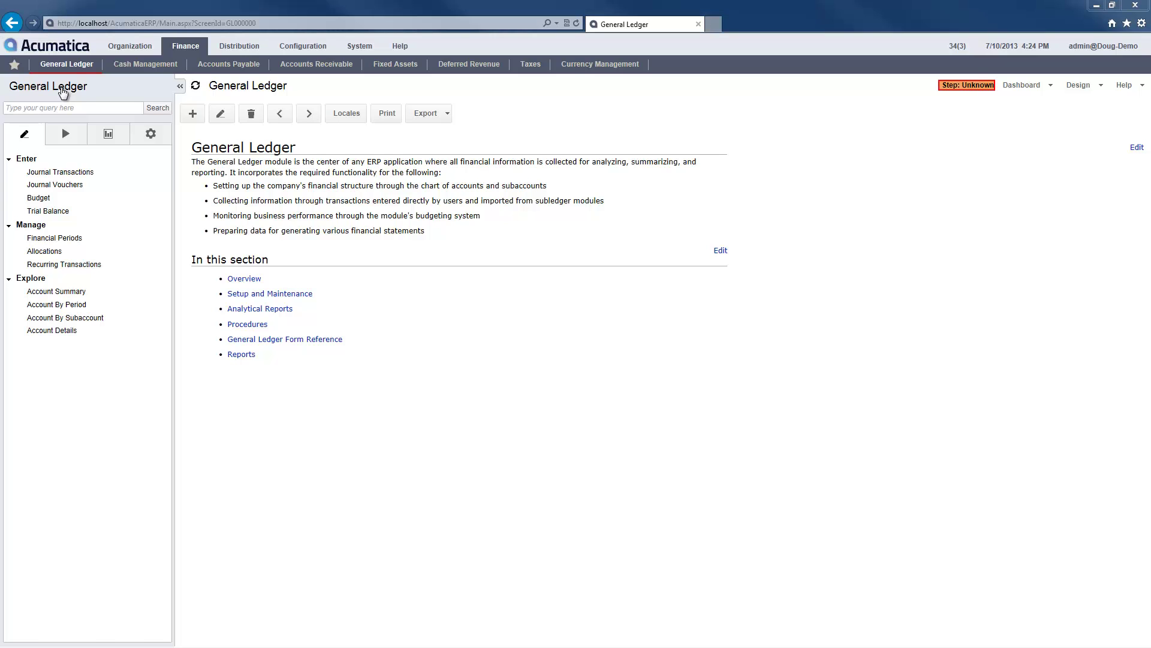
click(53, 306)
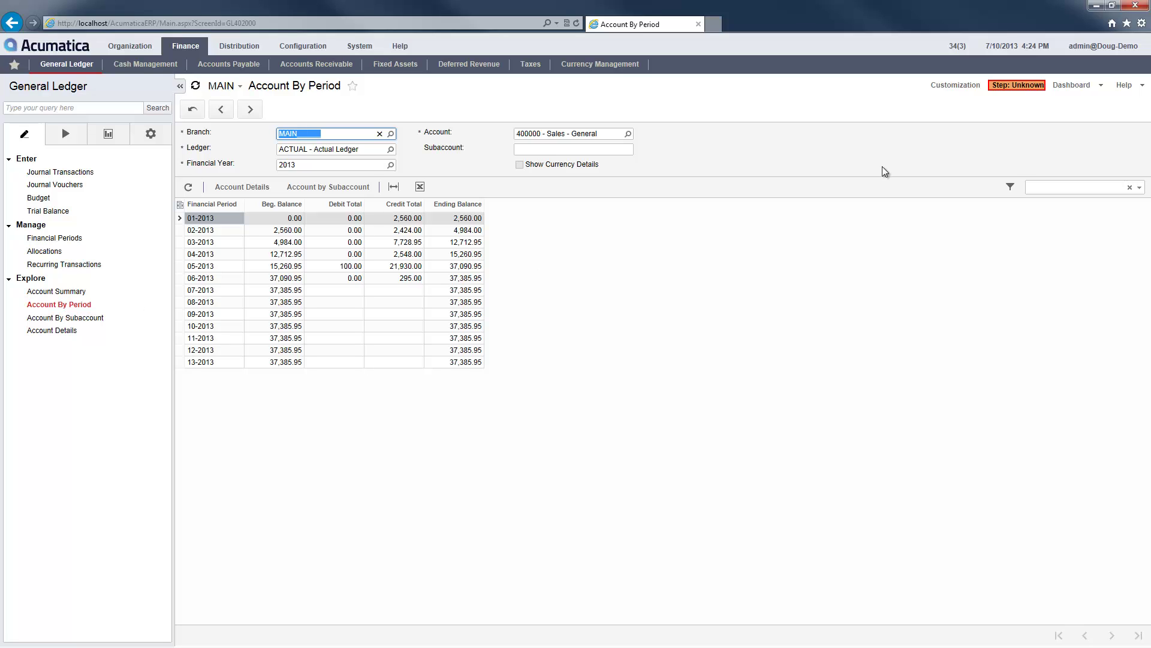
- Add the inquiry to the dashboard as a '2013 Sales' column chart widget
click(1100, 87)
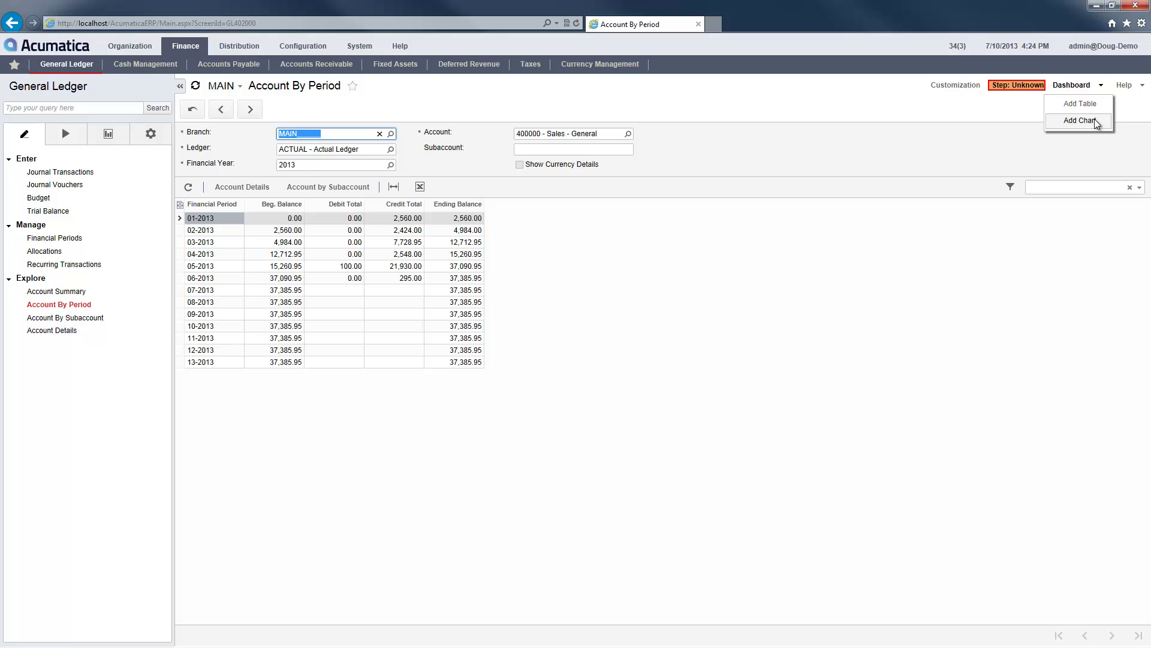
click(1097, 123)
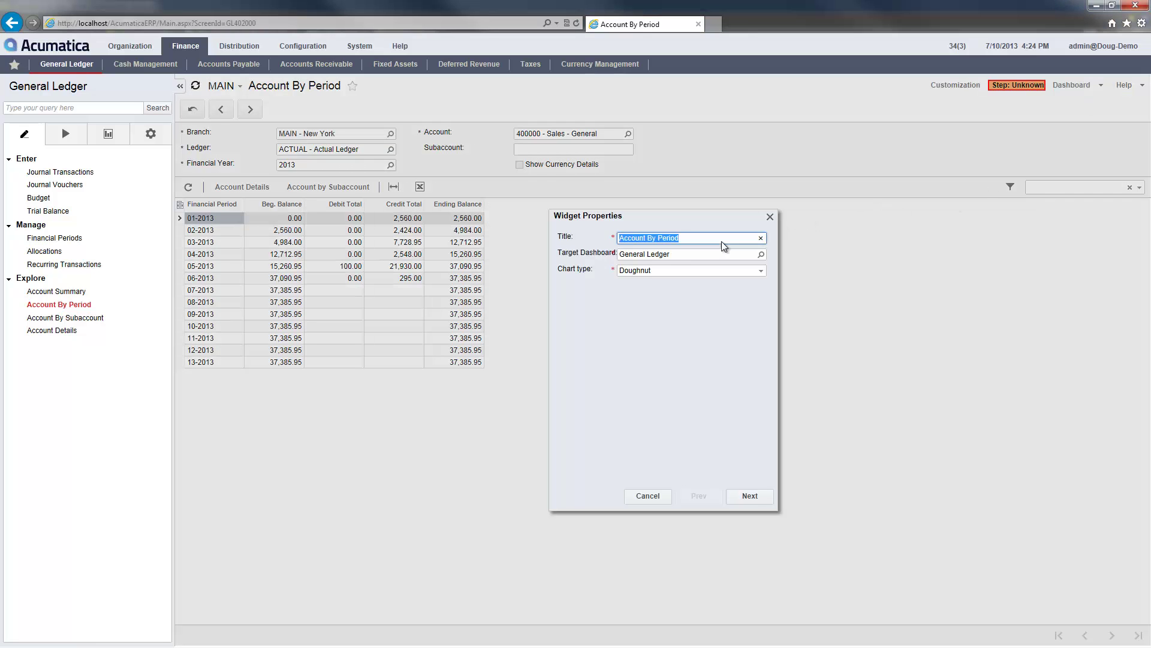
text(2013 Sales)
click(761, 273)
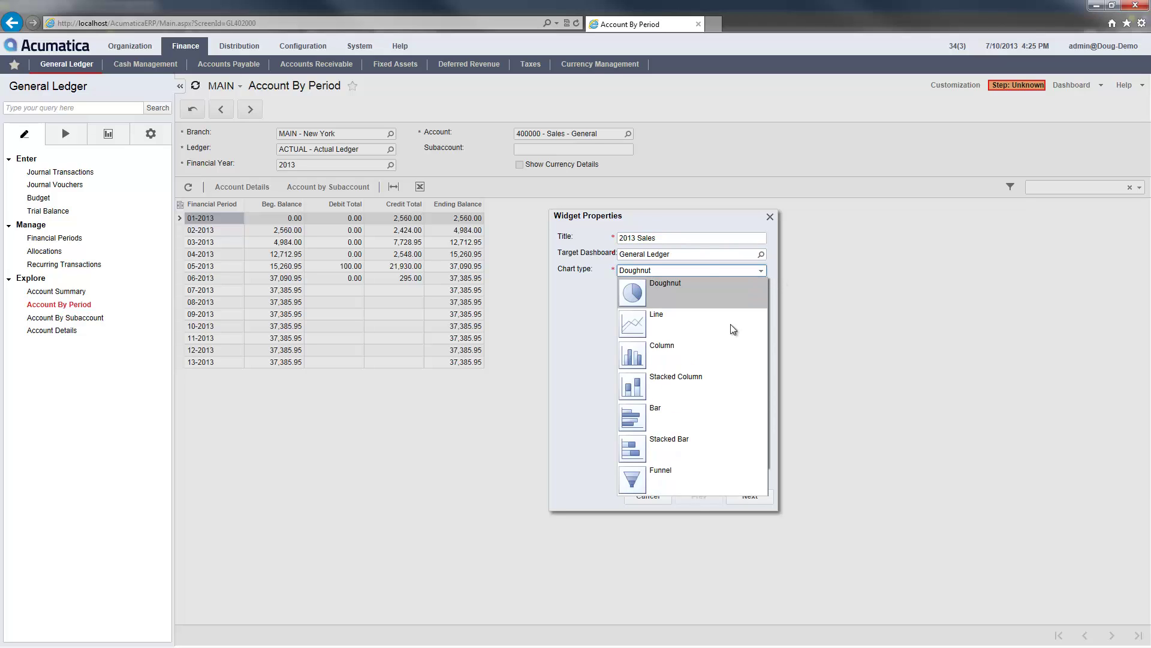
click(698, 349)
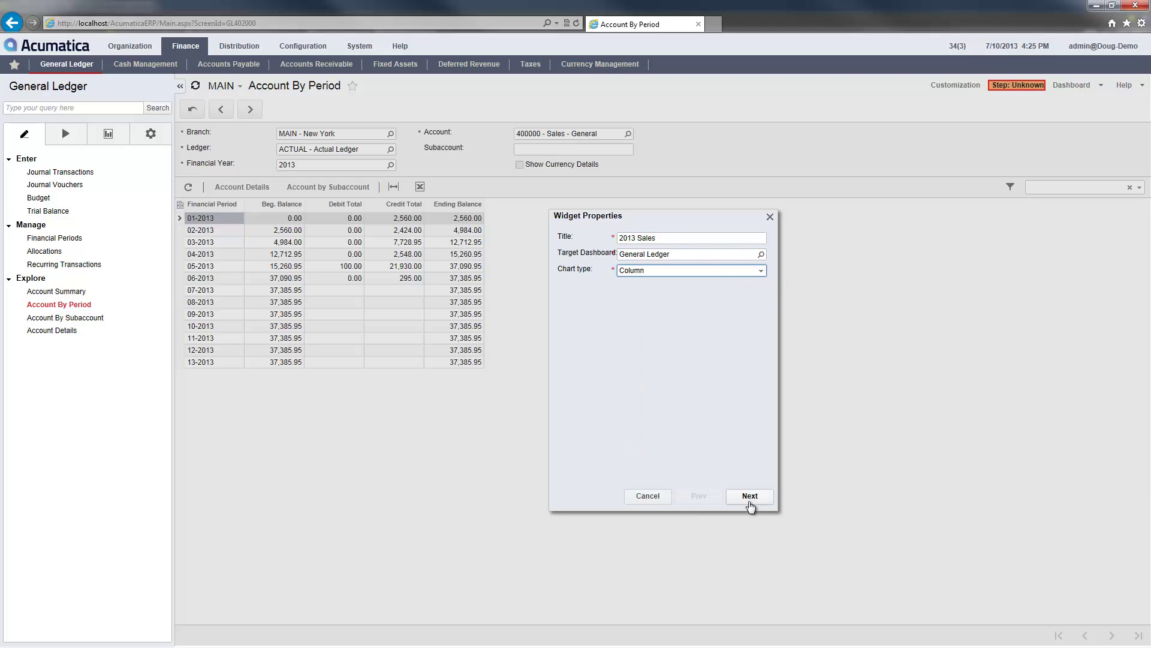
click(750, 495)
click(749, 495)
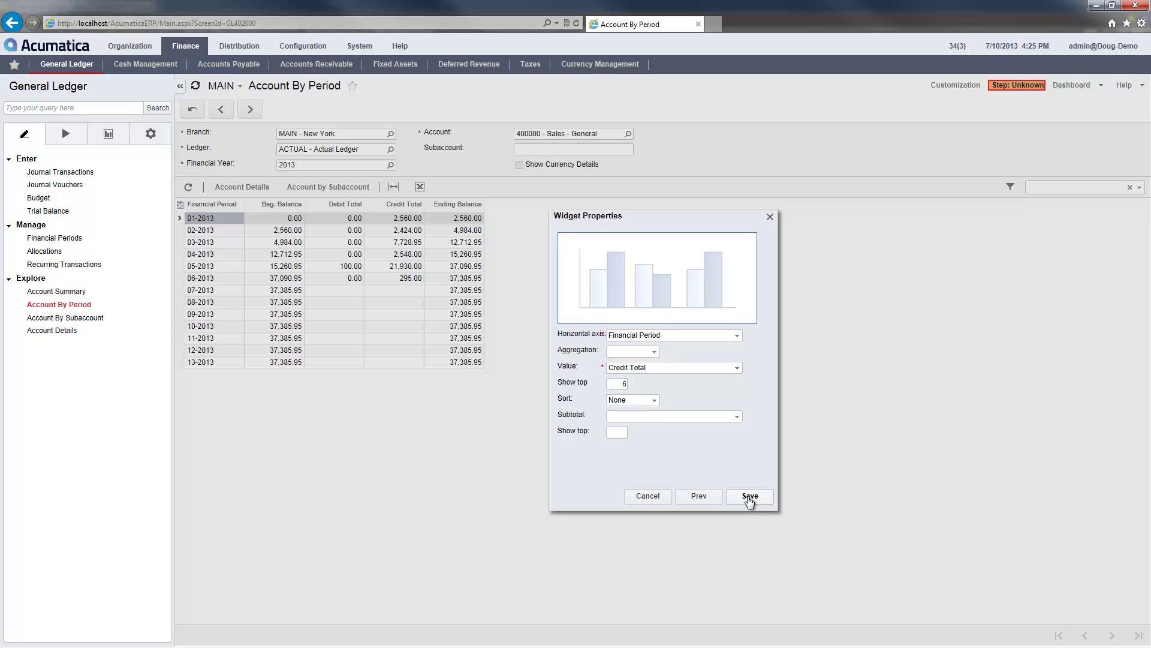
click(749, 497)
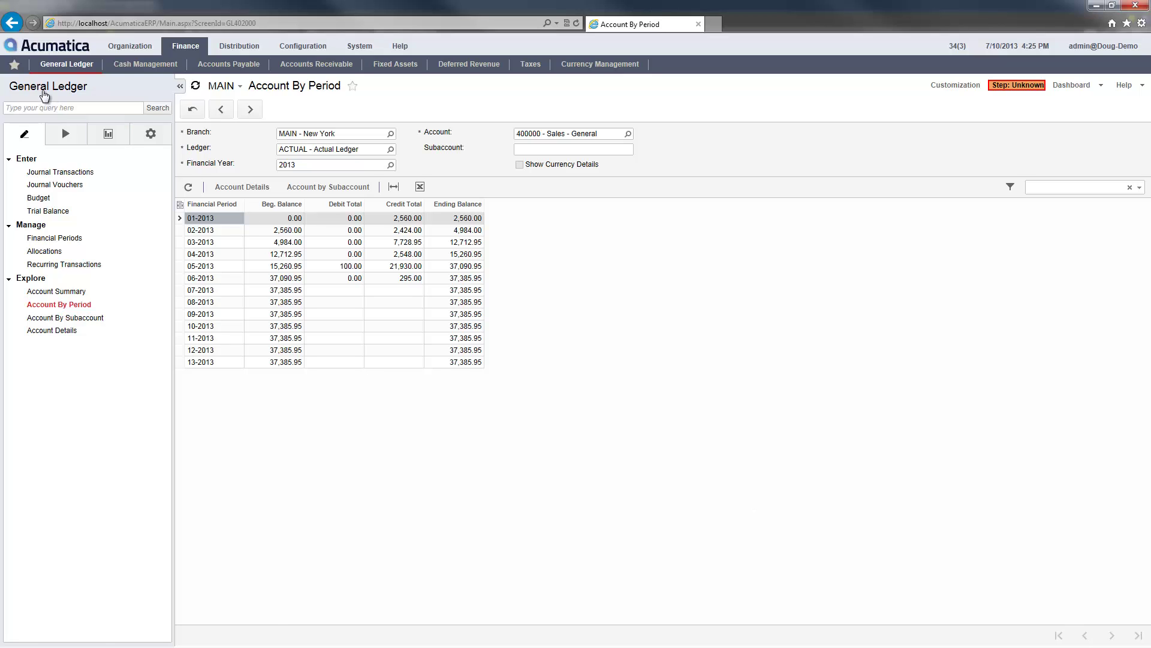
- Enlarge the 2013 Sales chart, then test its drill-down into the 02-2013 period transactions
click(41, 91)
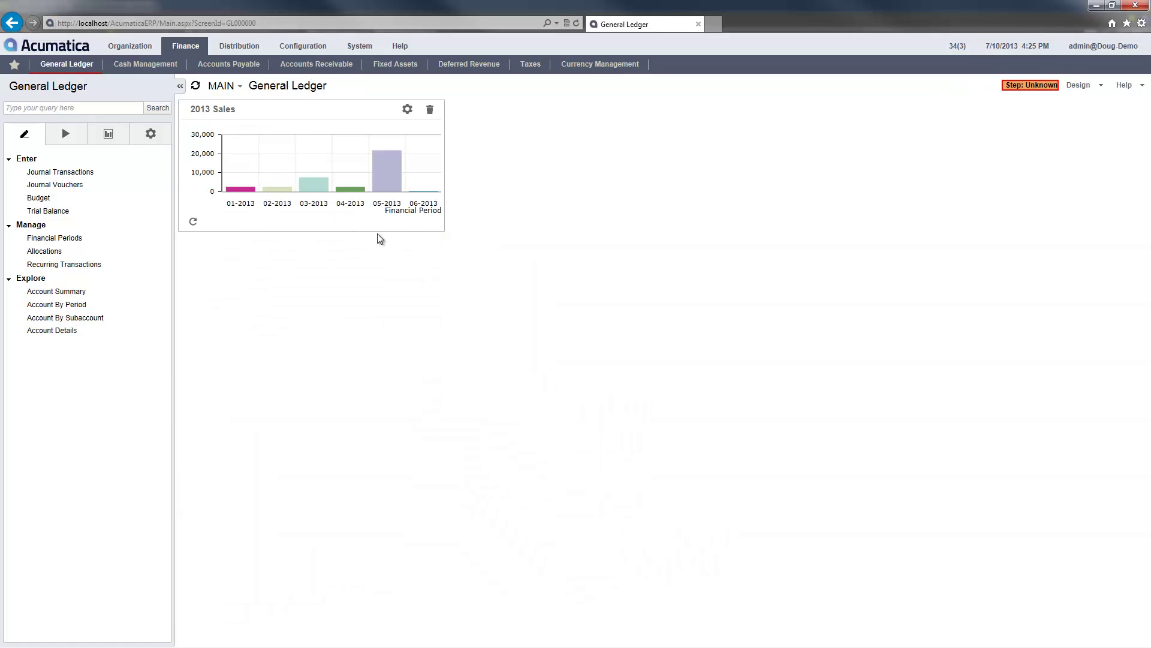
drag(444, 236, 580, 283)
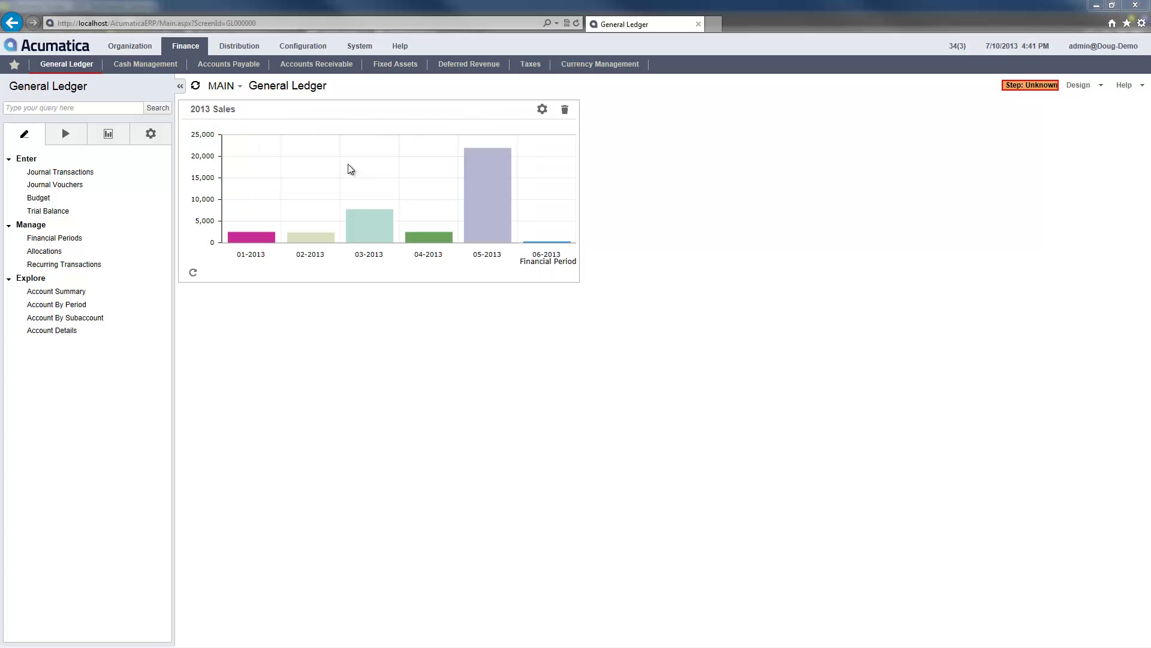
click(204, 113)
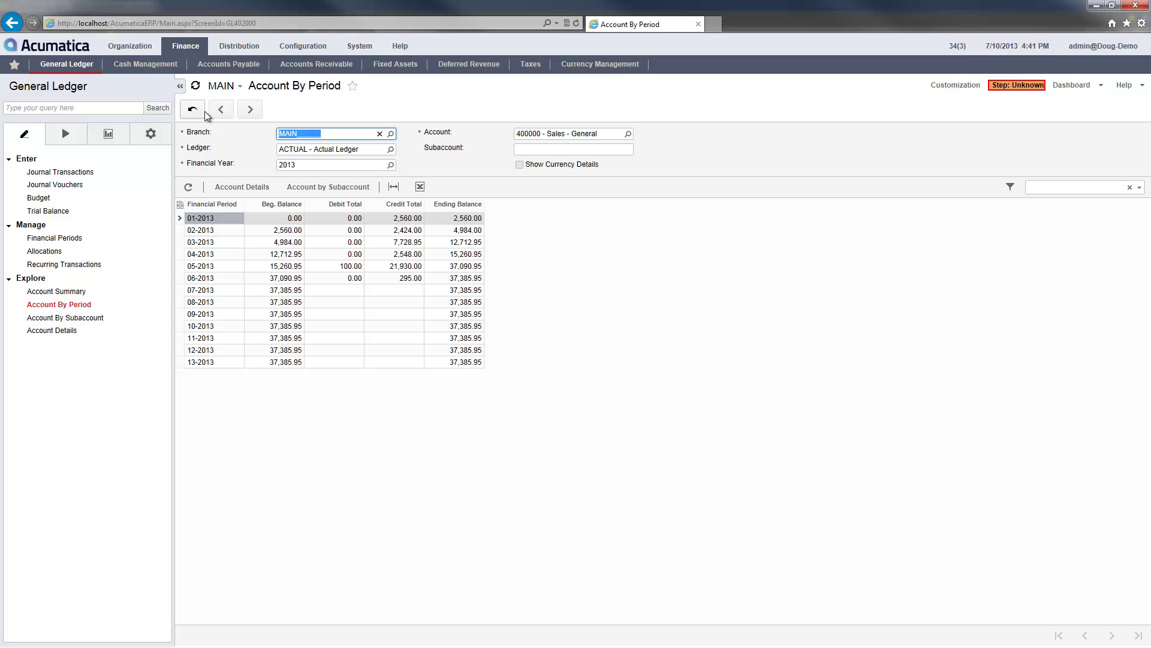
click(226, 231)
click(227, 192)
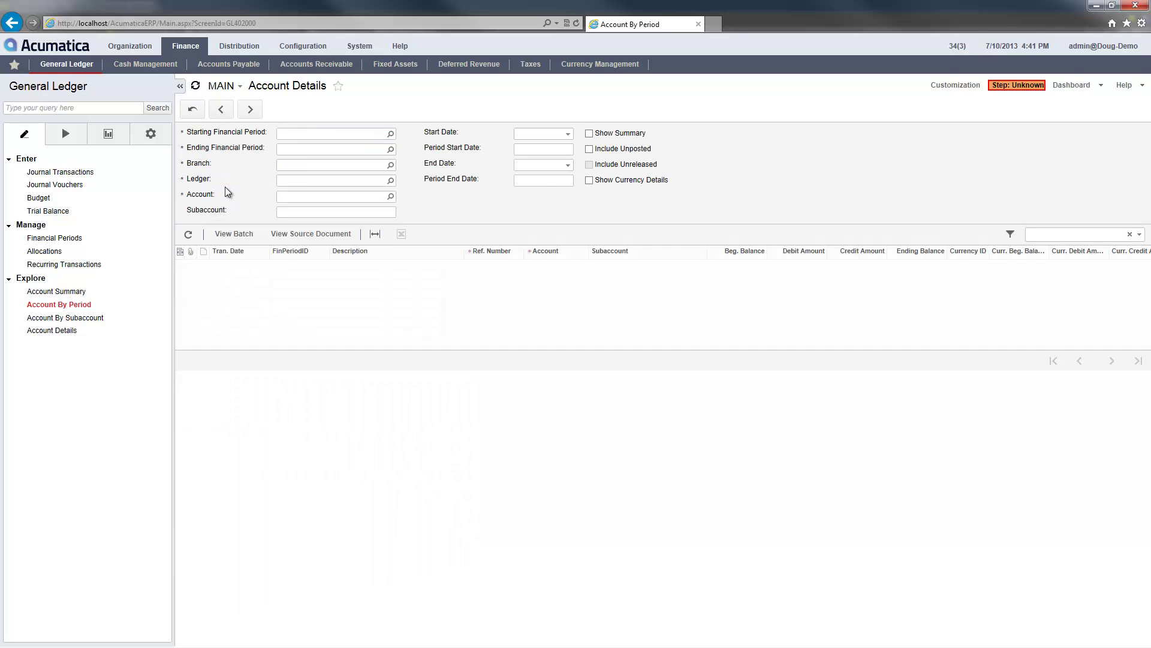
click(65, 91)
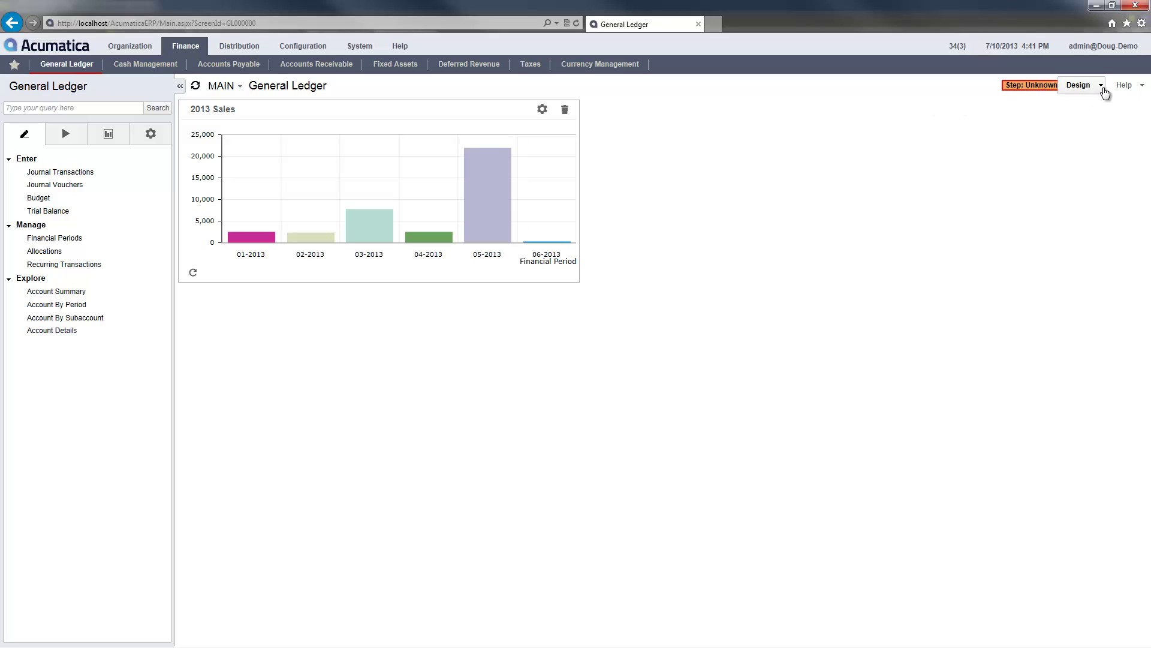
click(1099, 86)
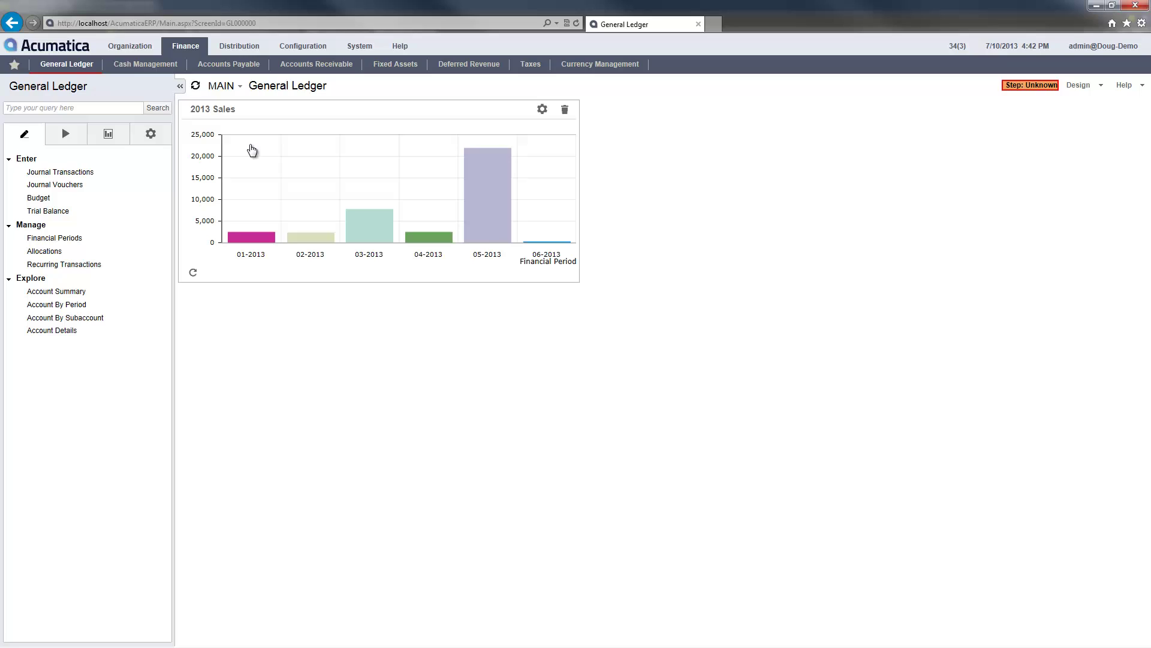
- Add the Fixed Assets Dashboard article as a 'Fixed Assets Links' widget on the General Ledger dashboard
click(126, 52)
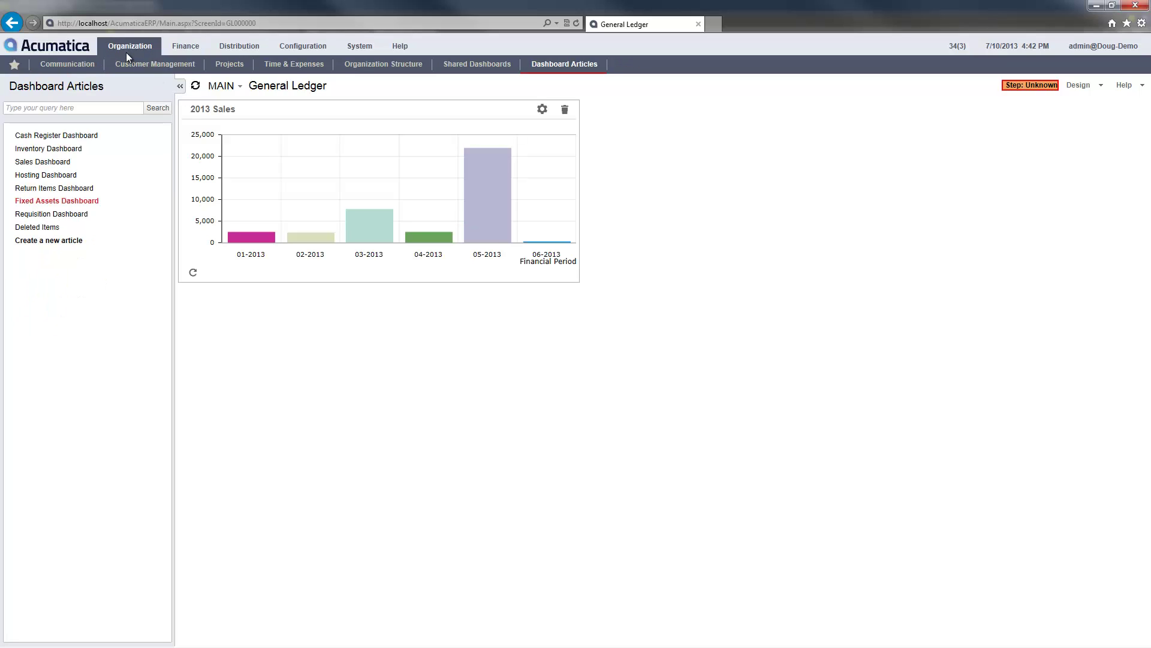
click(69, 207)
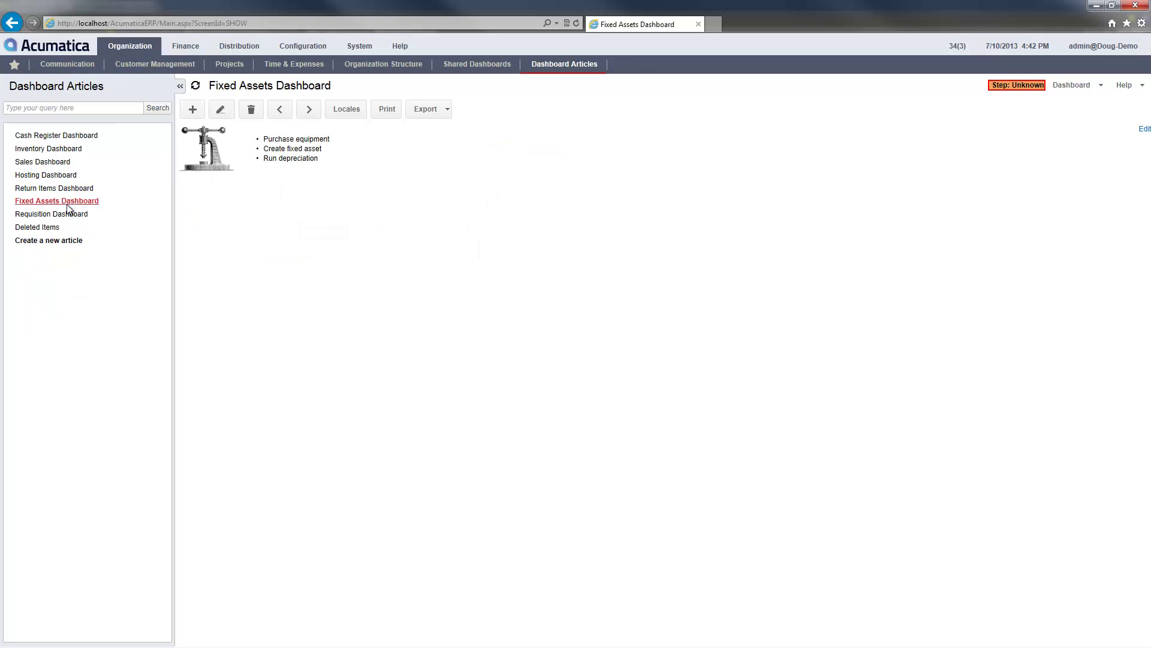
click(1092, 87)
click(1096, 104)
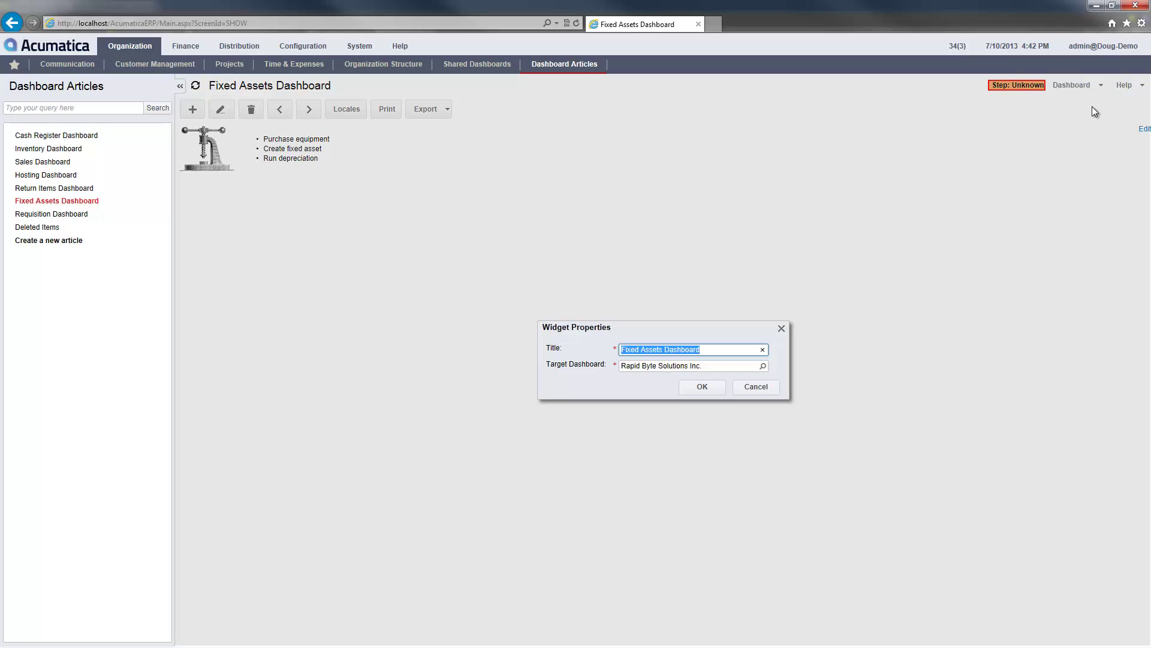
text(Fixed Assets Links)
click(763, 365)
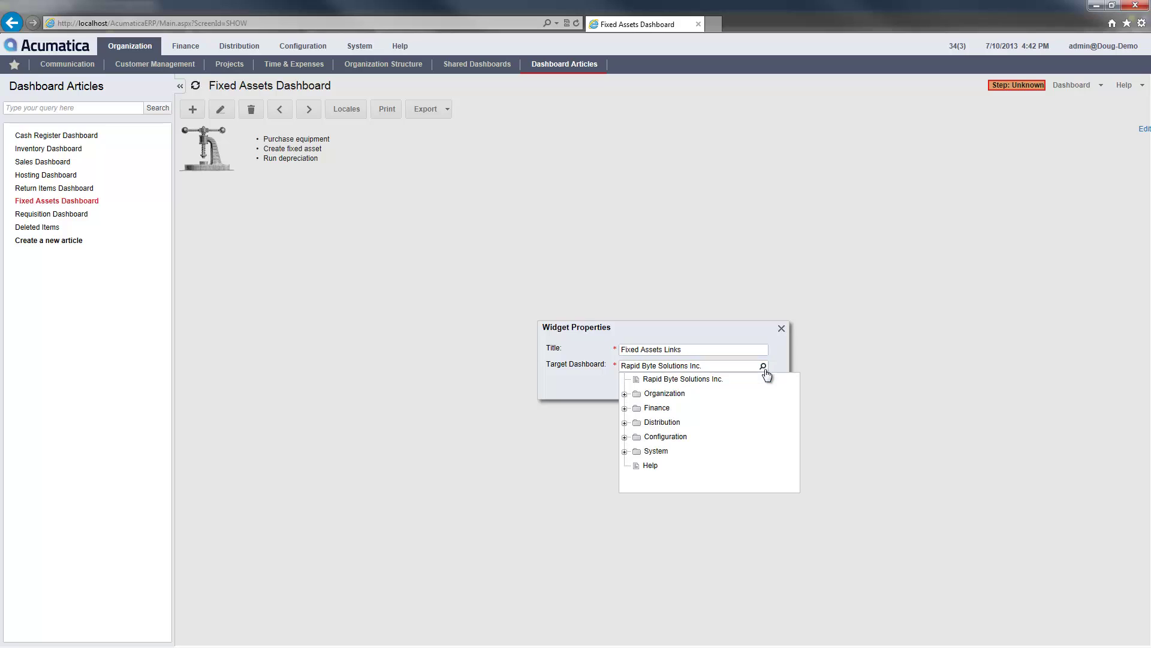
click(625, 410)
click(673, 422)
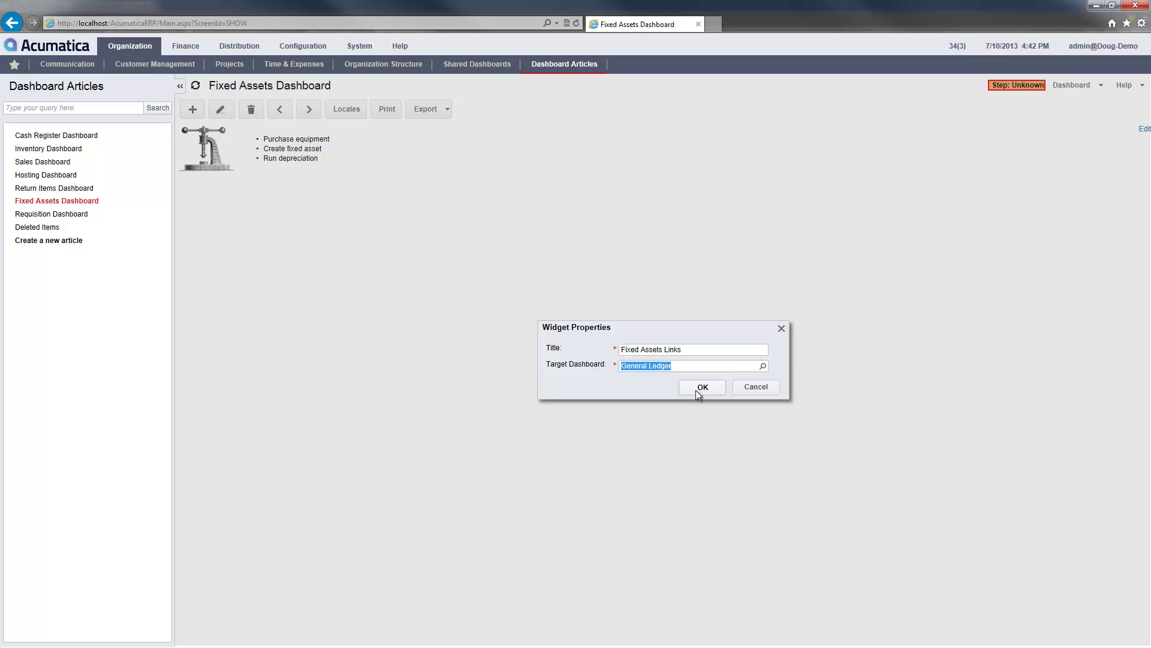
click(698, 388)
- Add the Process Orders screen as a 'Prepare Invoices' dashboard widget
click(226, 47)
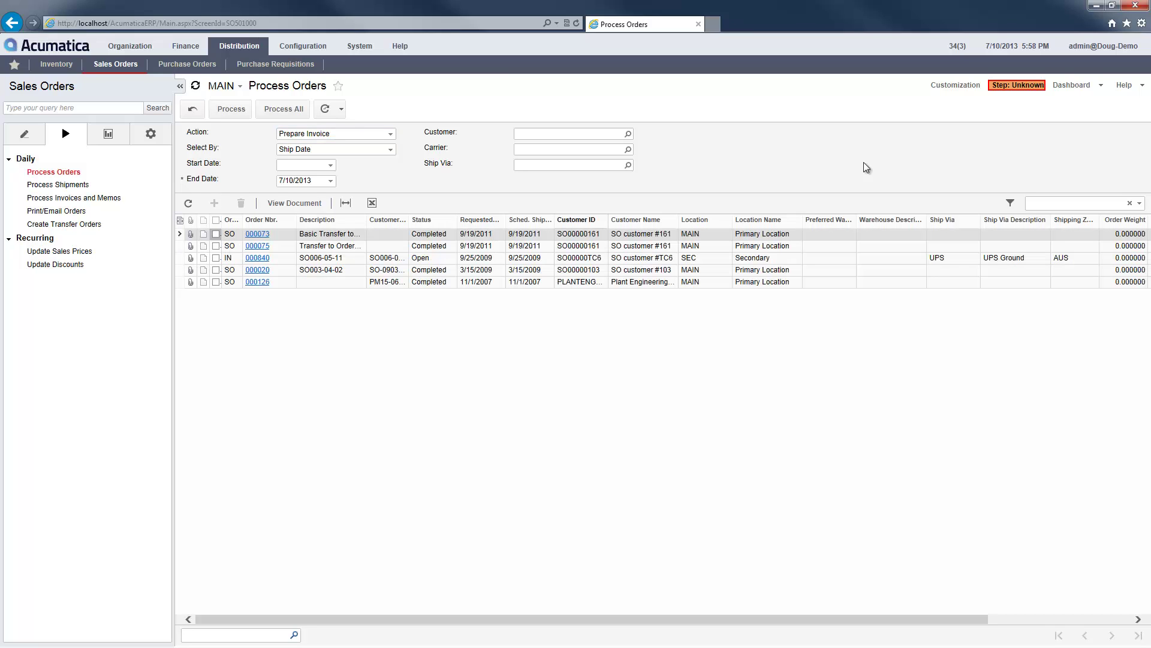
click(1099, 86)
click(1098, 103)
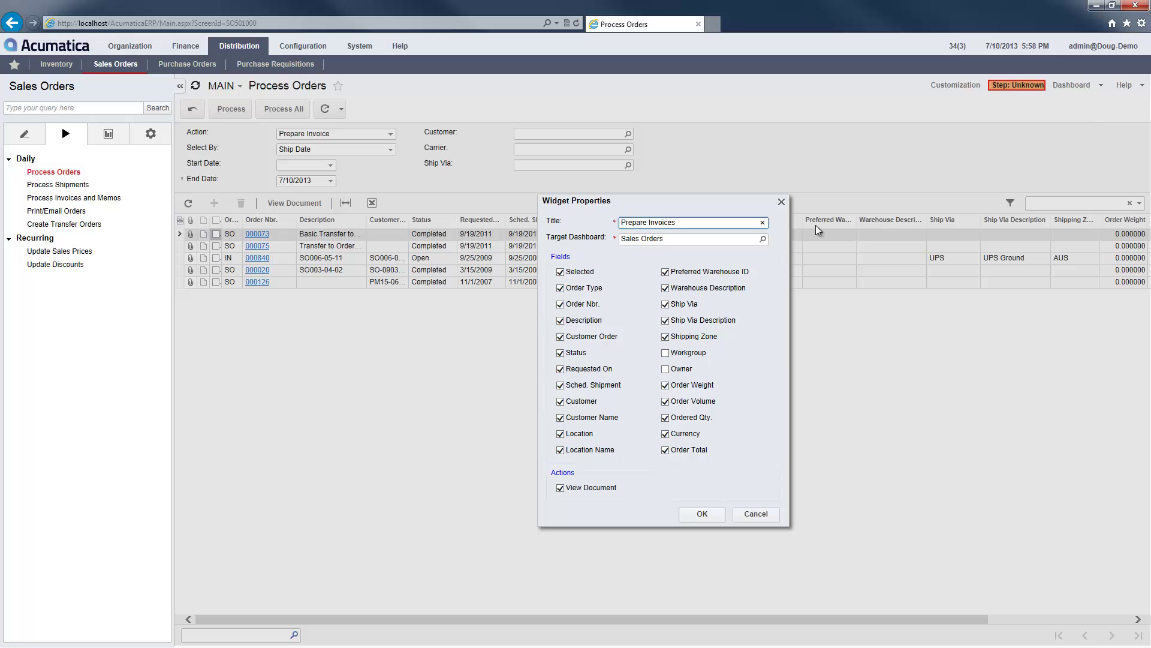
click(700, 515)
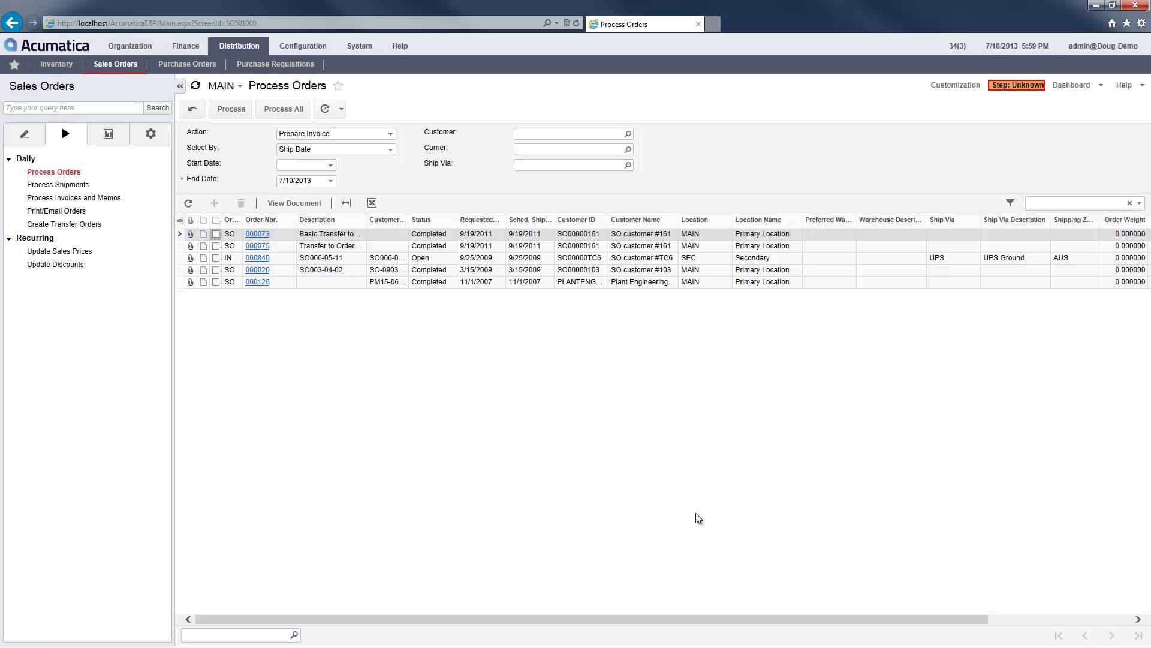
- Put a full-width Prepare Invoices below the 2013 Sales chart and a smaller Fixed Assets Links beneath it
click(178, 49)
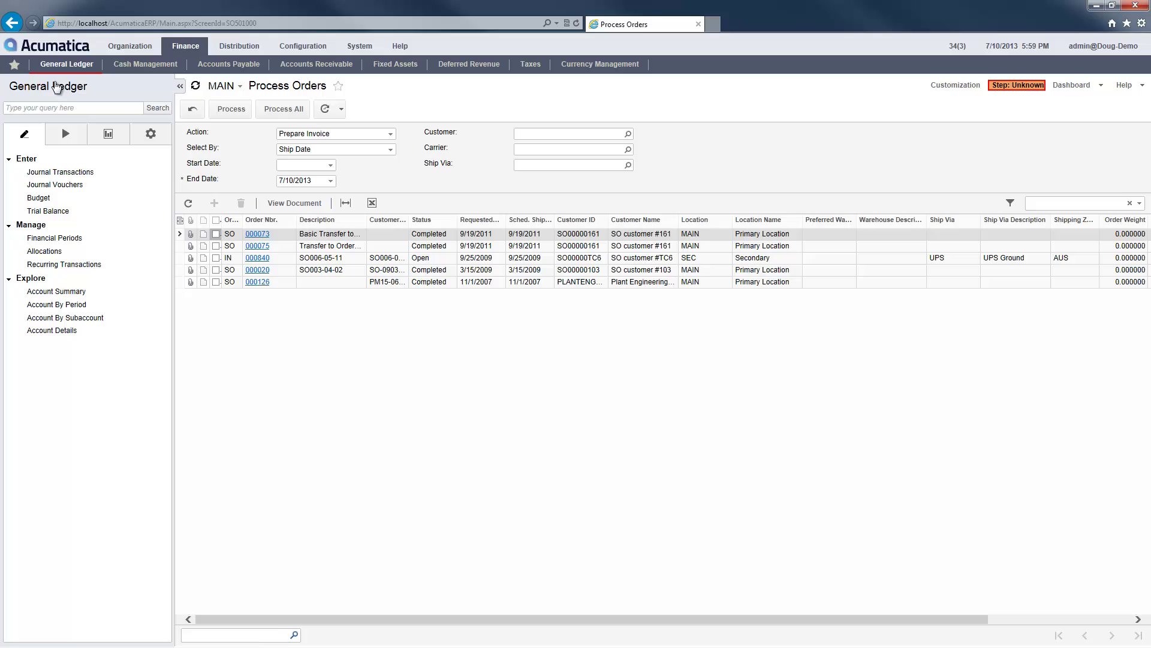
click(55, 87)
drag(288, 115, 272, 303)
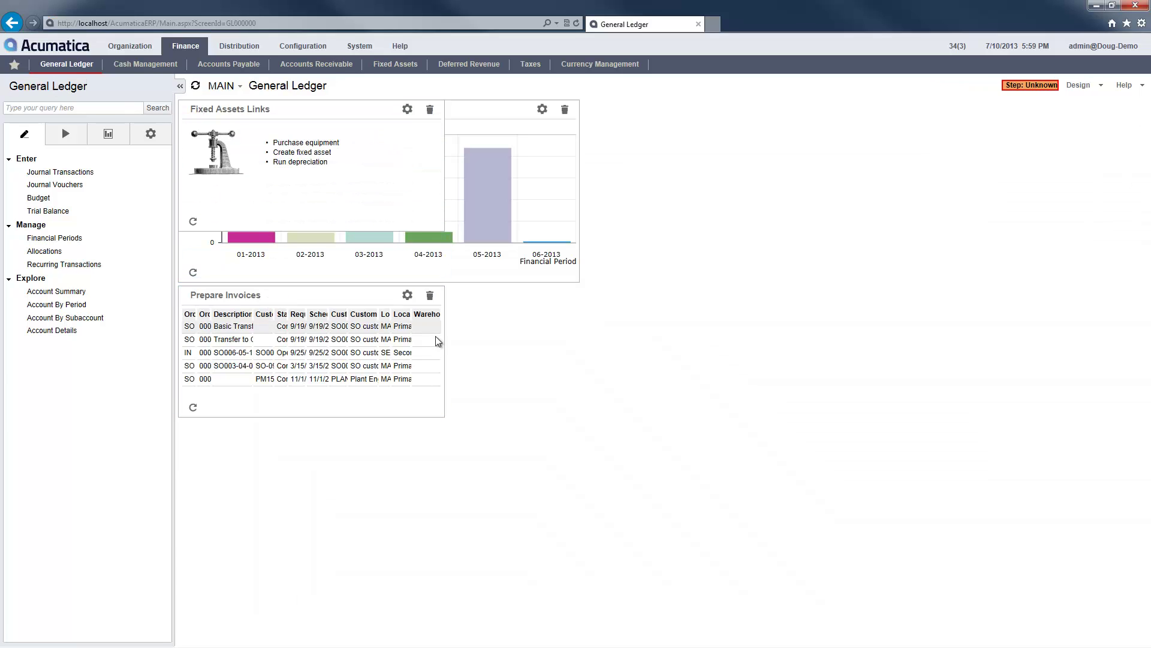
drag(439, 338, 766, 347)
drag(320, 113, 307, 430)
drag(445, 552, 401, 527)
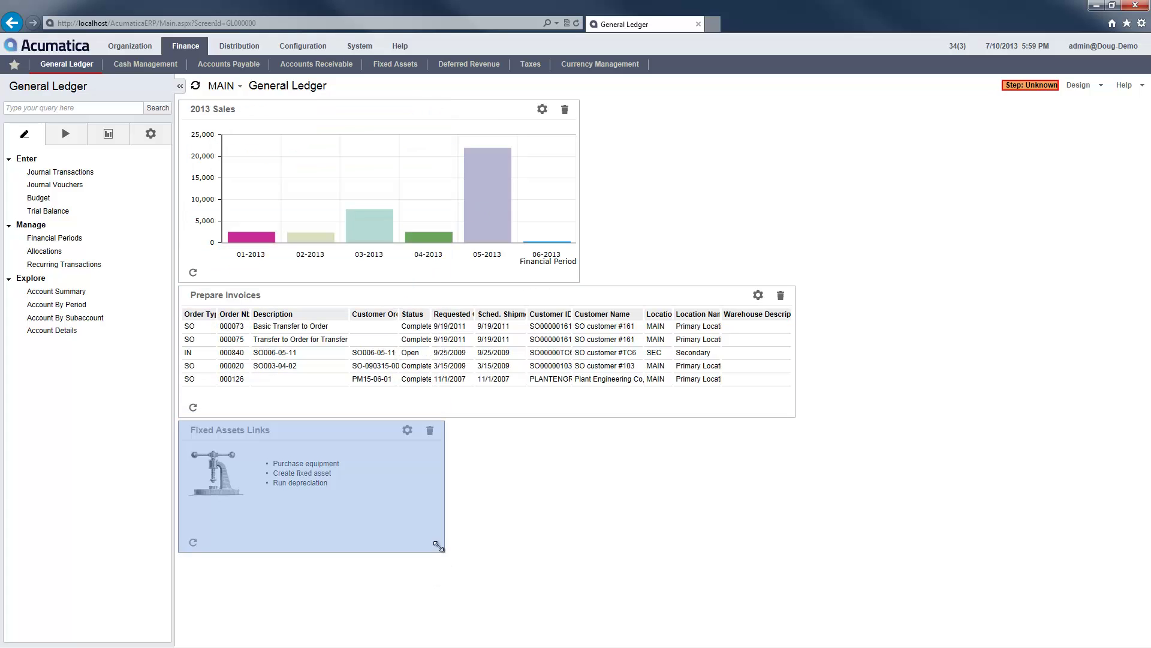